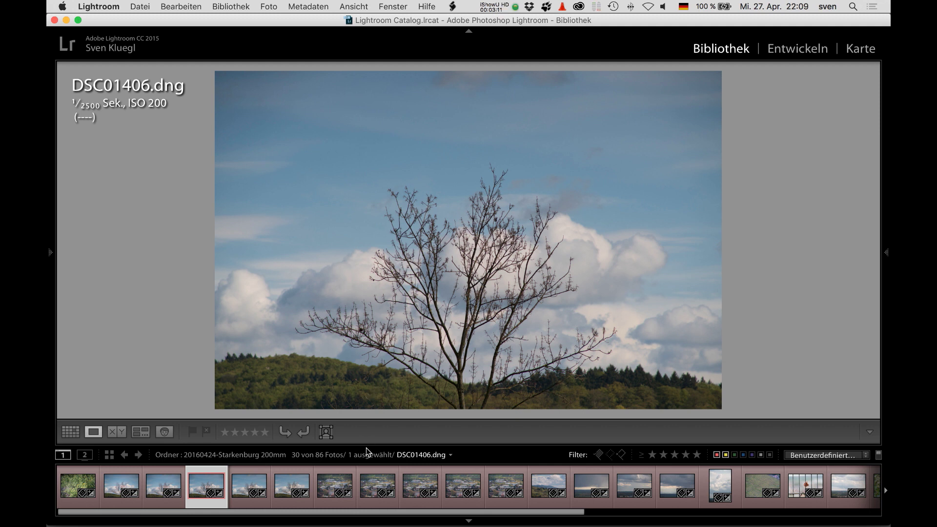
Step: Open DSC01412.dng and examine the industrial buildings, roofs and houses at close magnification for sharpness and colour fringing
left_click(335, 488)
left_click(500, 237)
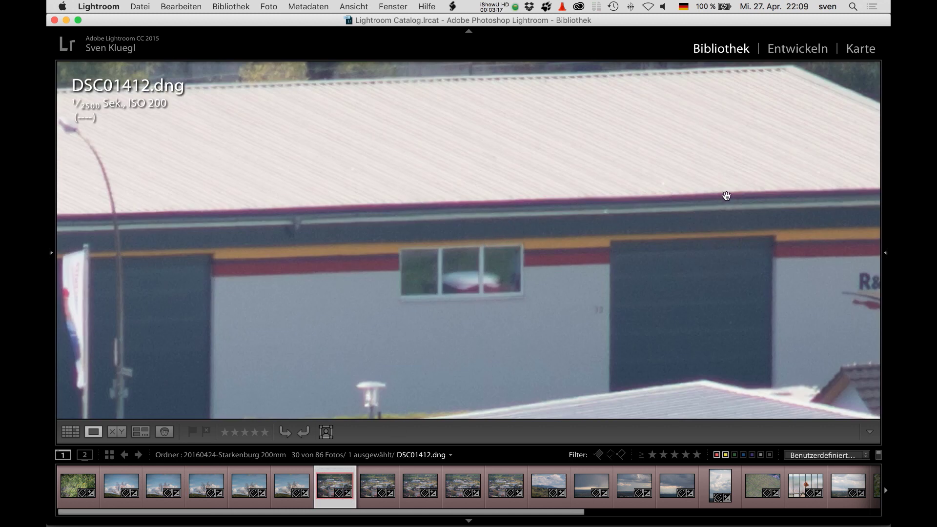
left_click_drag(505, 183, 379, 132)
left_click_drag(737, 225, 588, 200)
left_click_drag(660, 298, 634, 210)
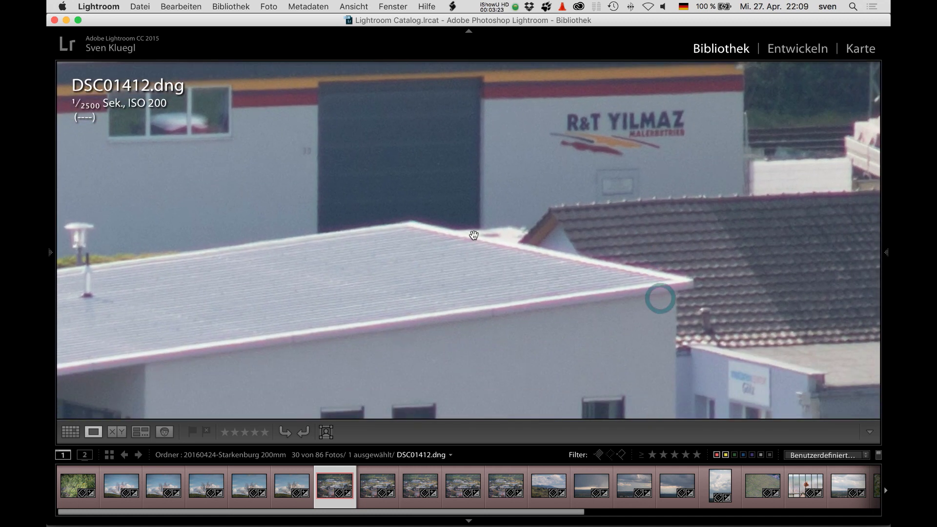
left_click_drag(678, 346, 324, 200)
left_click_drag(712, 259, 403, 215)
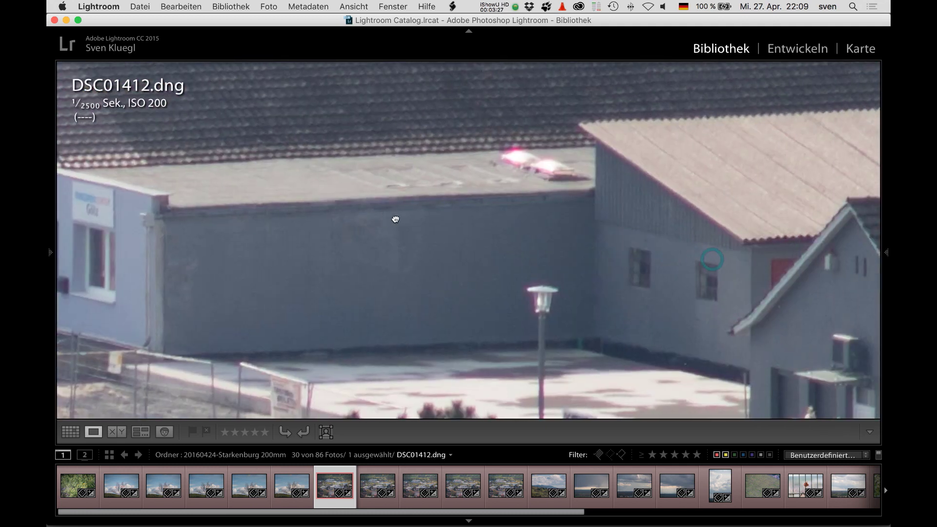
left_click_drag(669, 263, 341, 125)
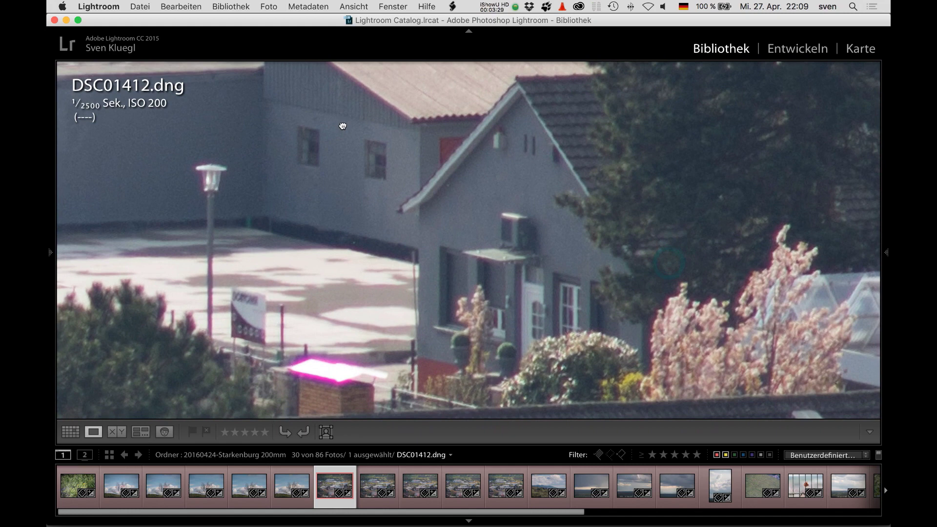
Step: Examine the dome skylights and roof edges of the large grass-roofed hall in DSC01412.dng at the same magnification
left_click_drag(670, 282, 690, 476)
left_click_drag(728, 150, 517, 236)
left_click_drag(642, 119, 550, 328)
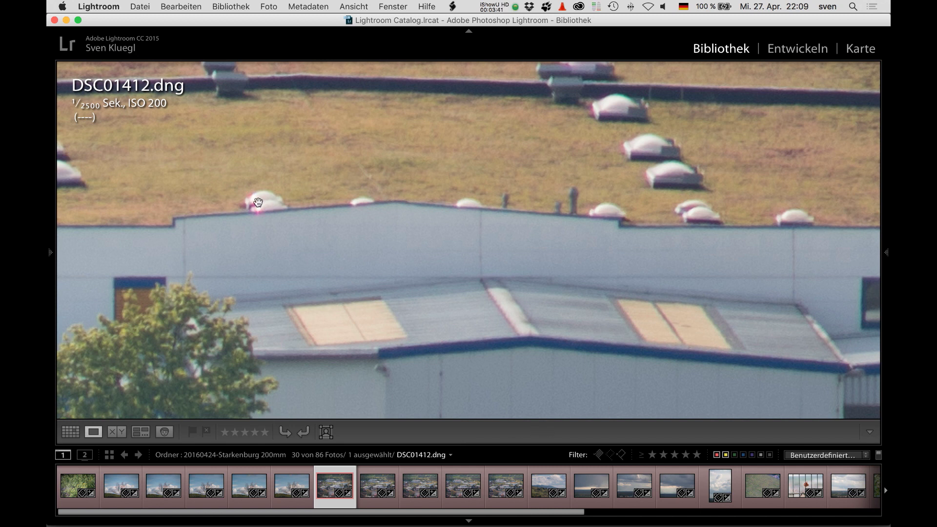
left_click_drag(270, 217, 490, 218)
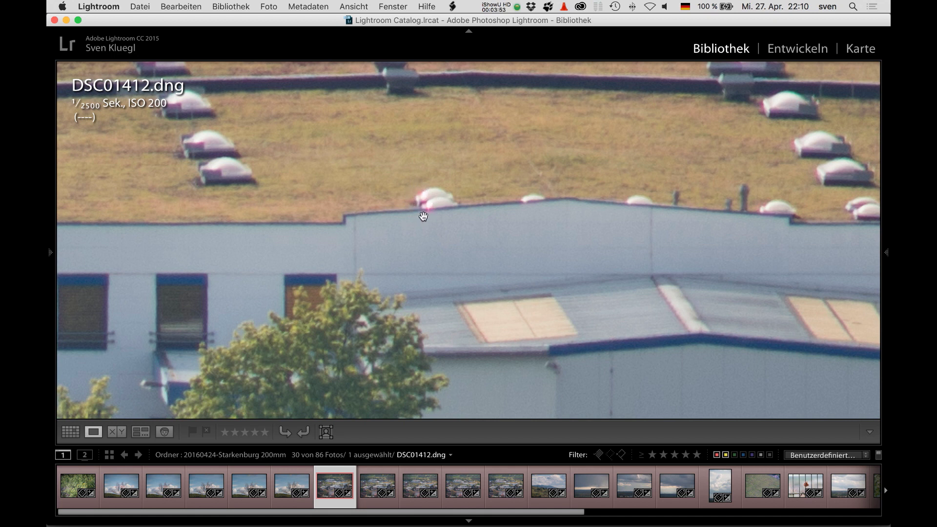
left_click_drag(522, 147, 516, 269)
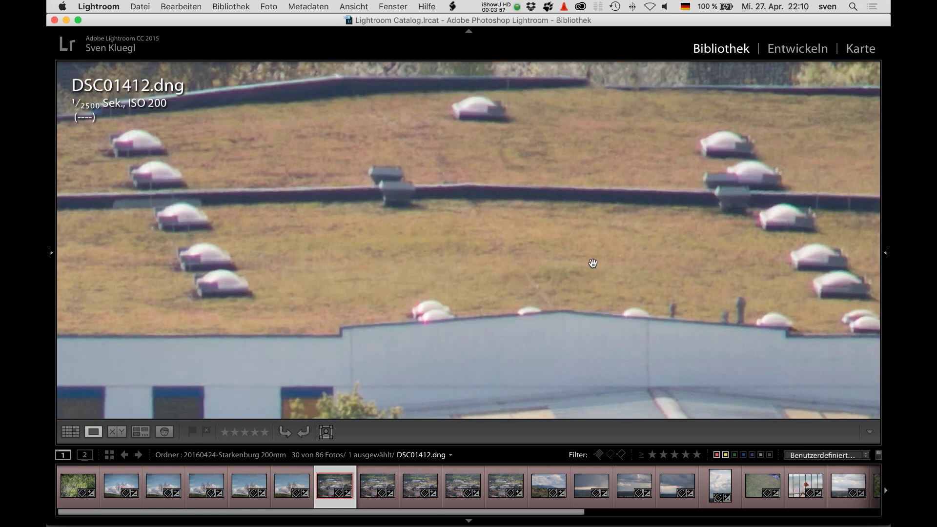
left_click_drag(540, 334, 551, 274)
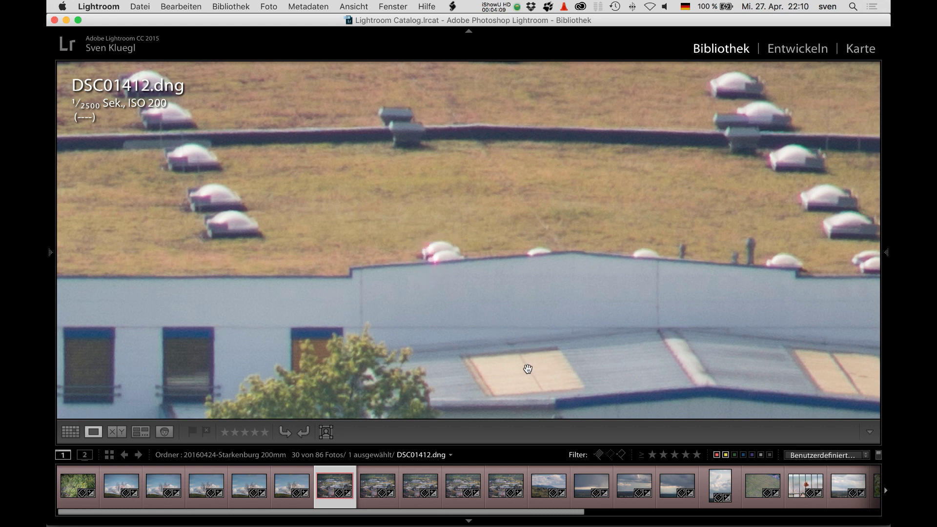
Step: Open DSC01538.dng, inspect the red leaf's edges and tendrils up close, and return to the full photo
left_click(804, 476)
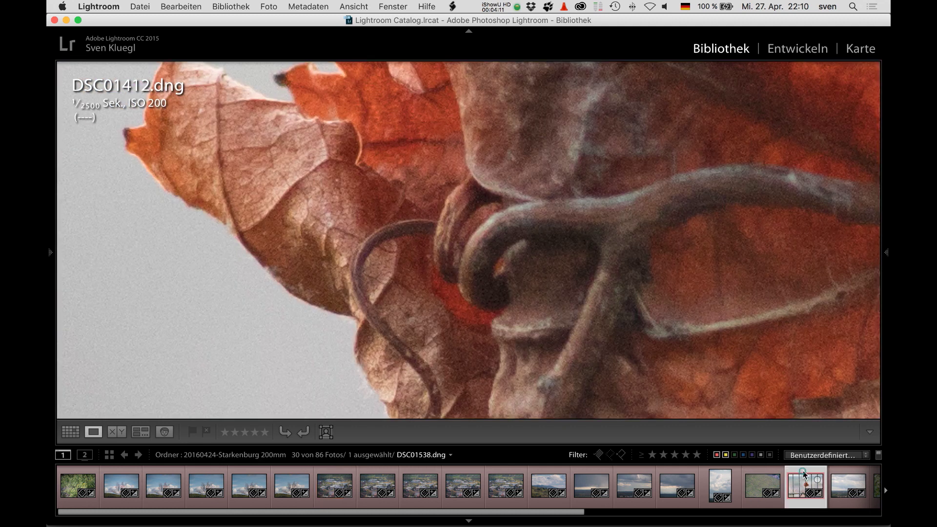
left_click(506, 250)
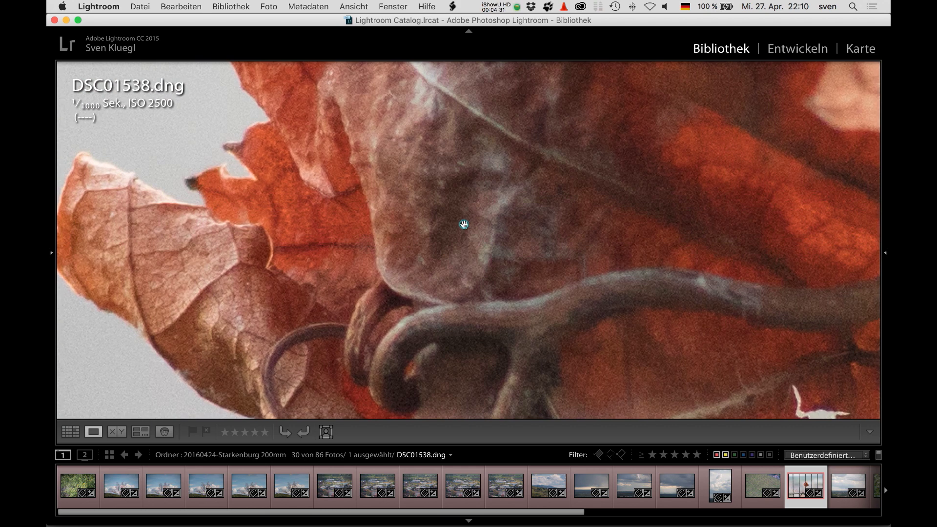
left_click(465, 225)
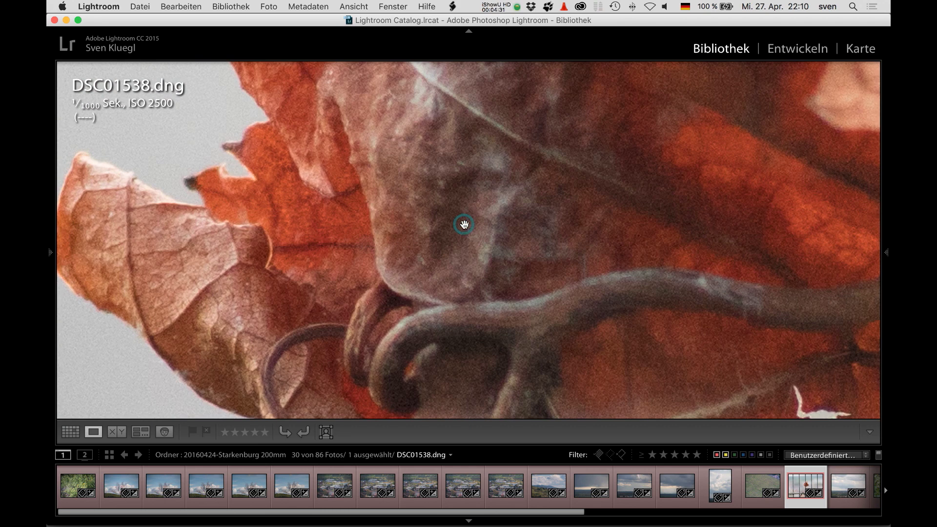
left_click_drag(312, 307, 434, 278)
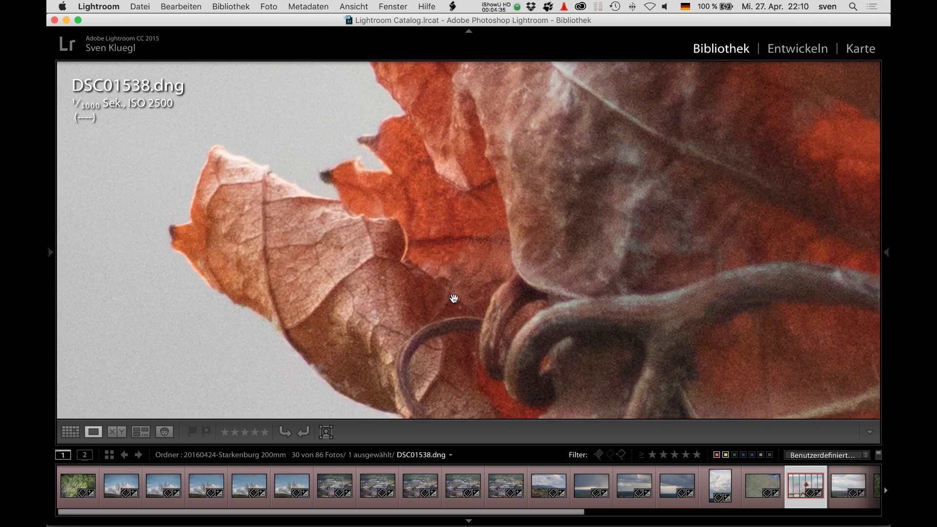
scroll(561, 313, "down", 10)
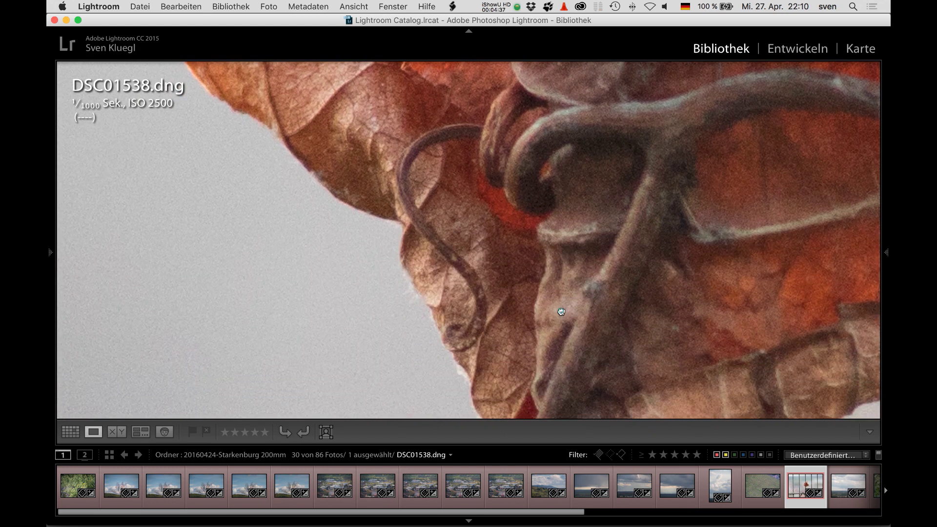
left_click(561, 312)
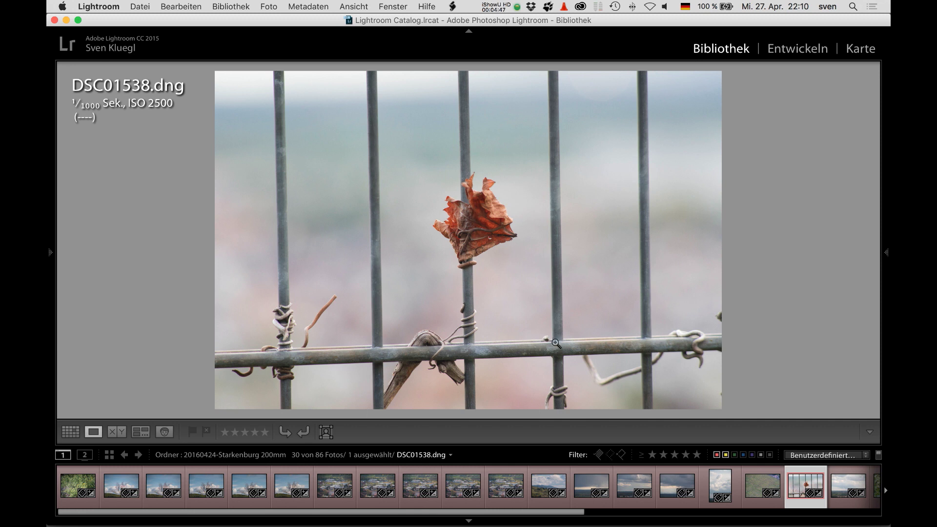
Step: Select the sunset photos DSC01550.dng and DSC01553.dng and show them side by side in Compare view
left_click_drag(554, 513, 871, 513)
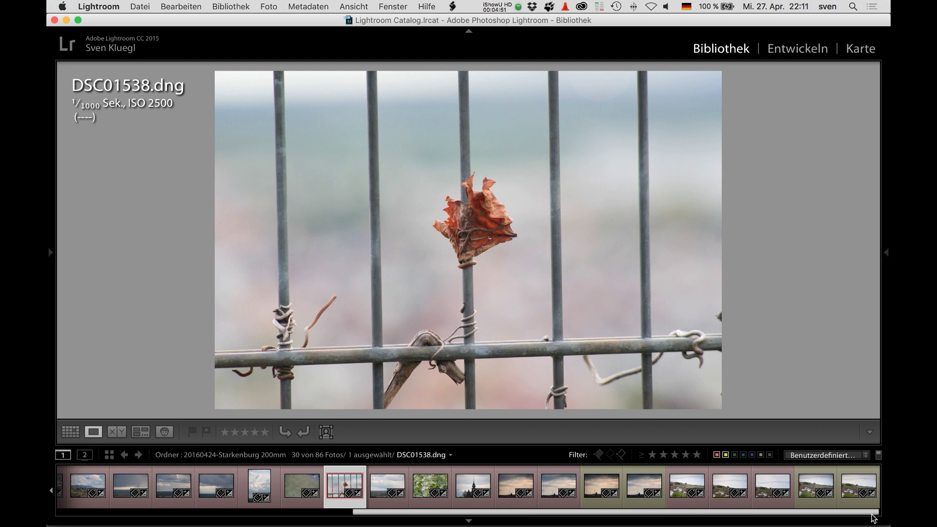
left_click(555, 473)
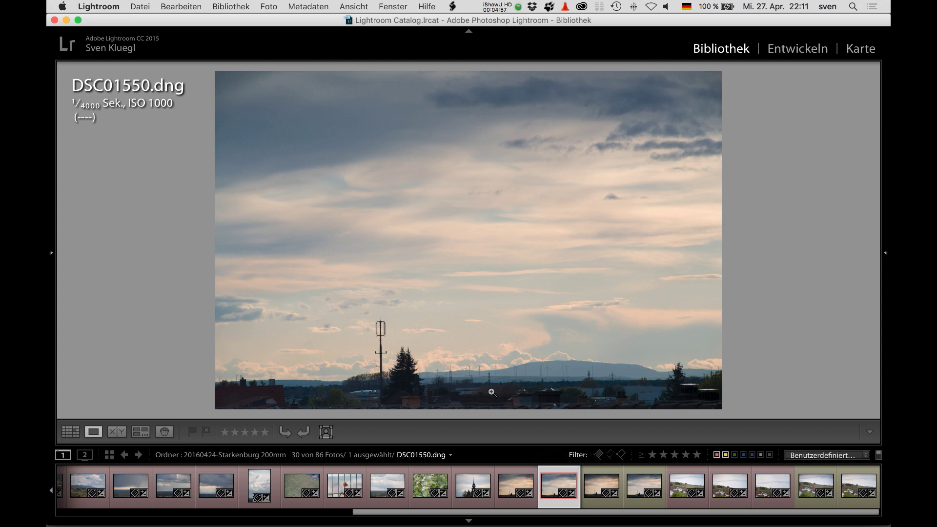
left_click(605, 474, "super")
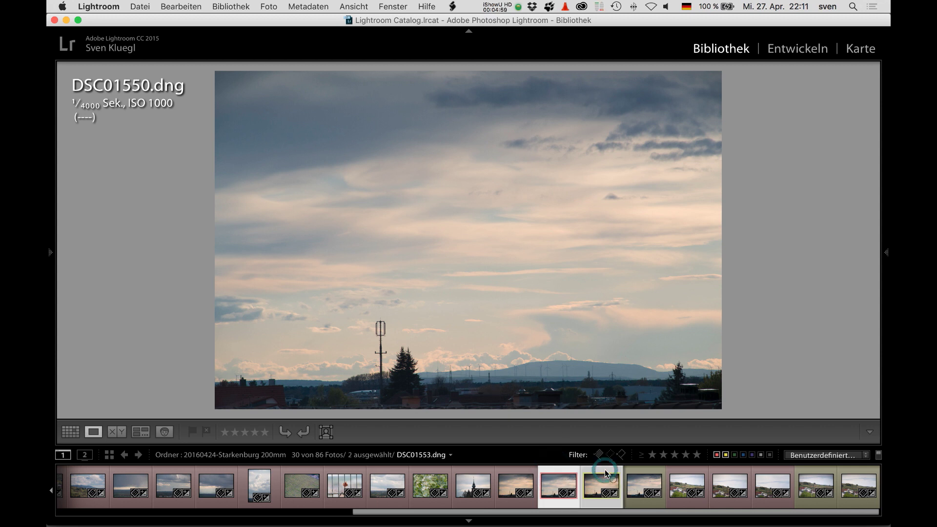
key("c")
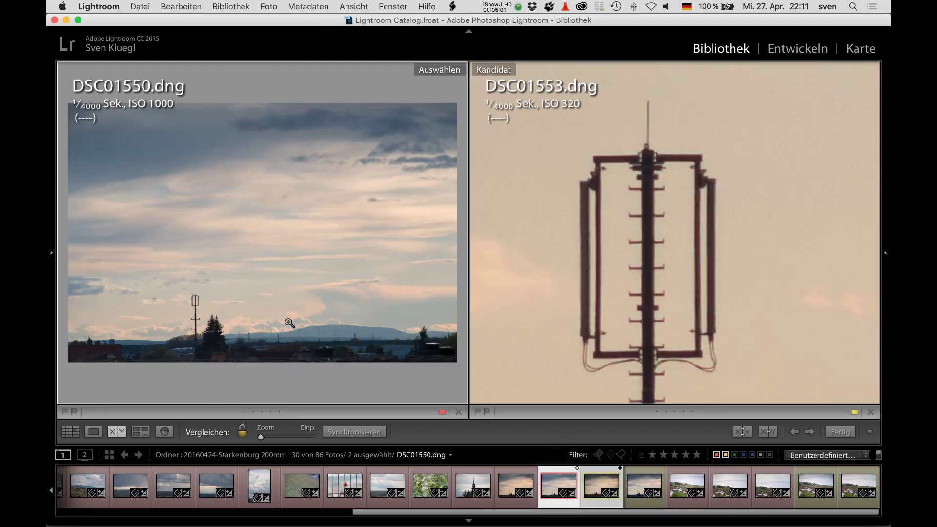
Step: Enlarge the antenna mast in DSC01550.dng to 3:1 and align it with the mast in DSC01553.dng to compare their edges
left_click(192, 302)
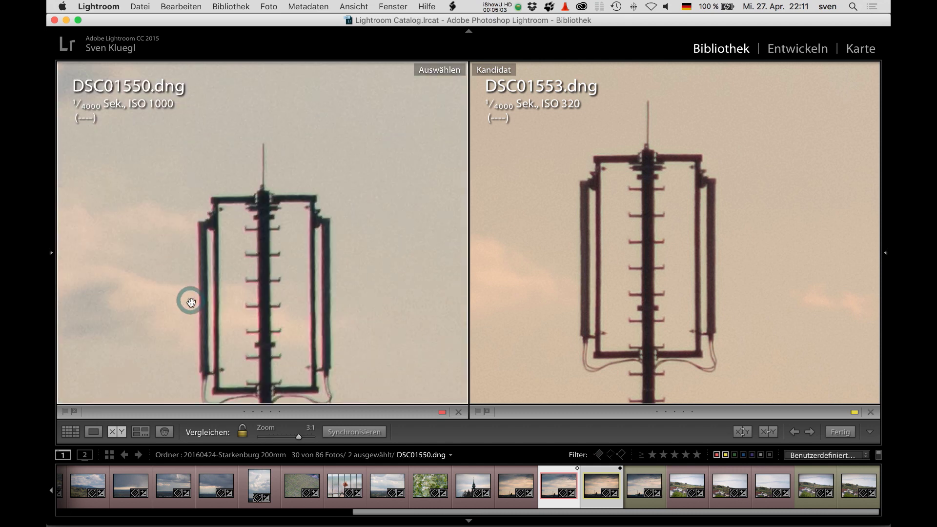
left_click_drag(308, 298, 319, 243)
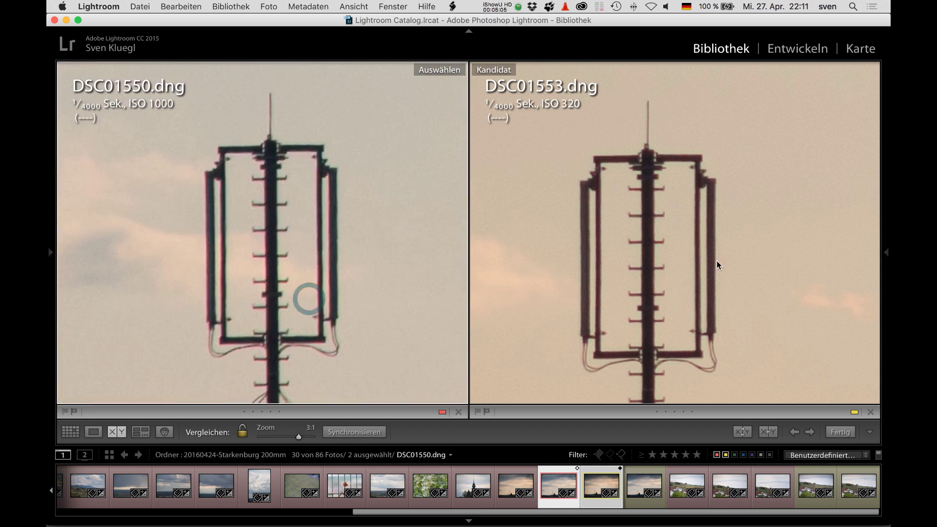
left_click(725, 279)
left_click_drag(753, 267, 774, 272)
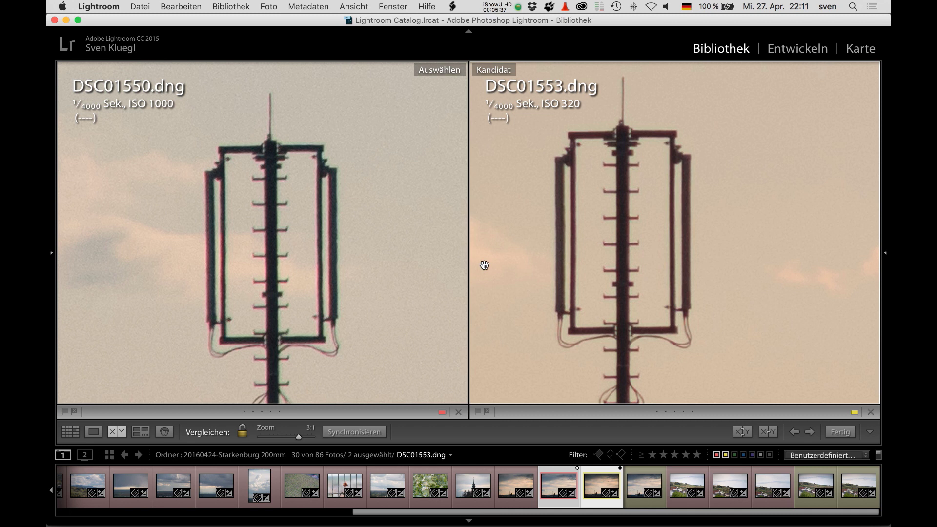
Step: Show DSC01550.dng alone in Loupe view and open it in the Develop module
key("e")
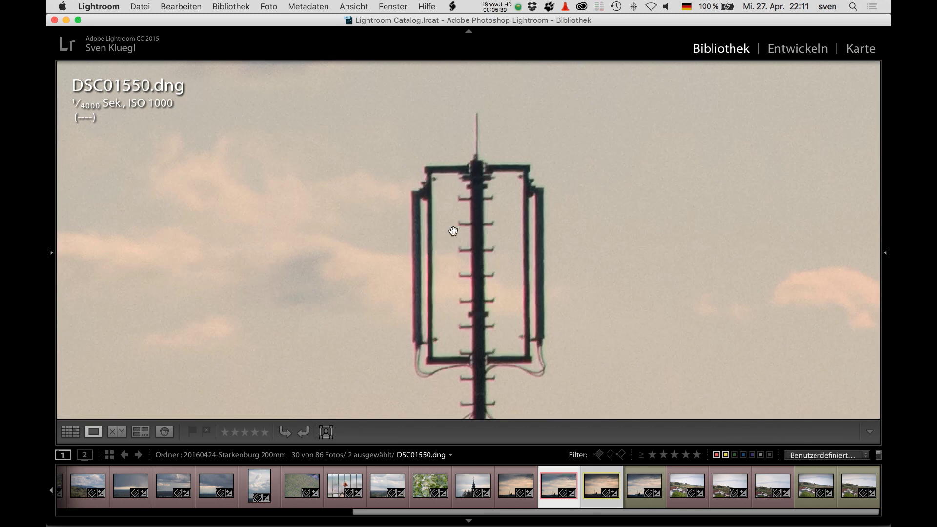
left_click(793, 48)
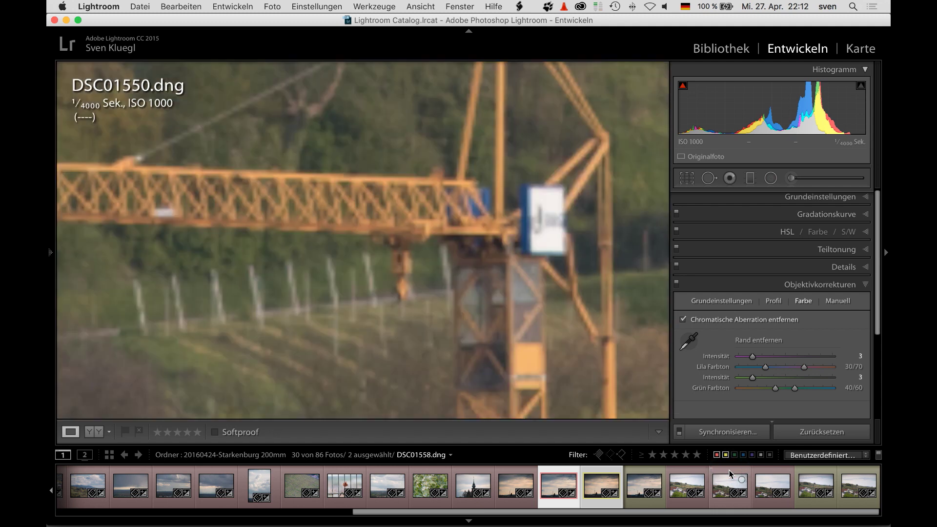
Step: Compare DSC01558.dng side by side with DSC01561.dng in the Library, with both crane photos shown in full
left_click(730, 483)
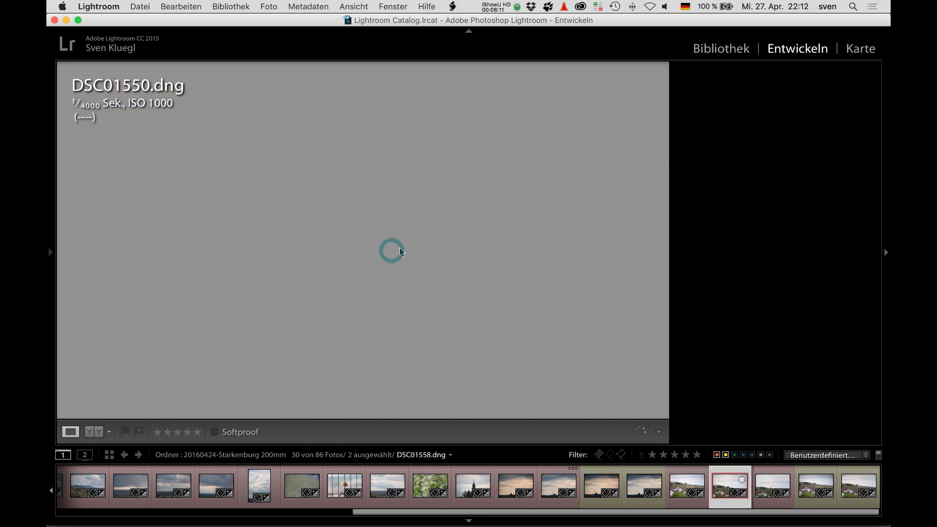
key("e")
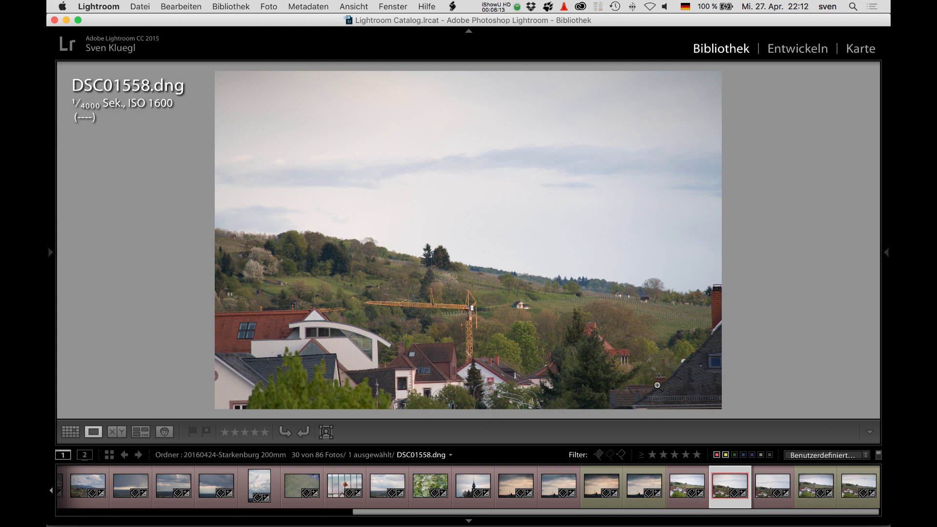
left_click(815, 472, "super")
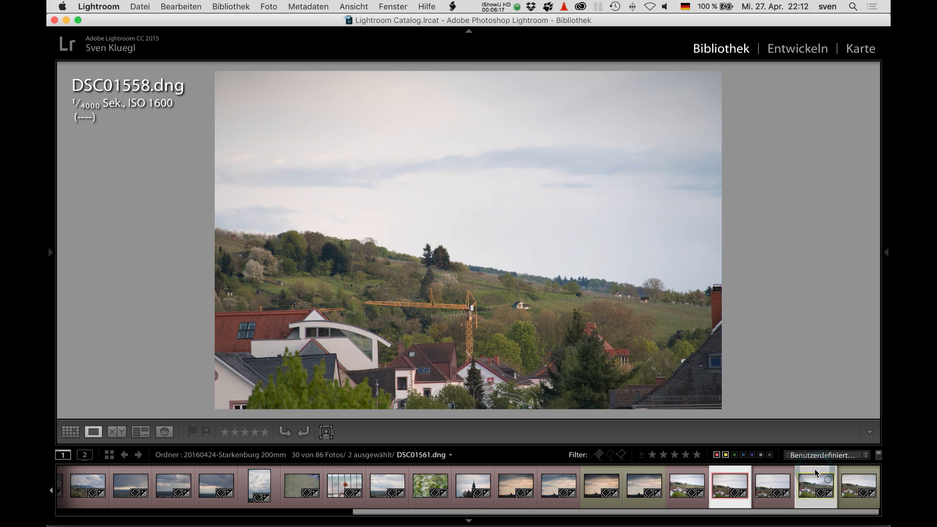
key("c")
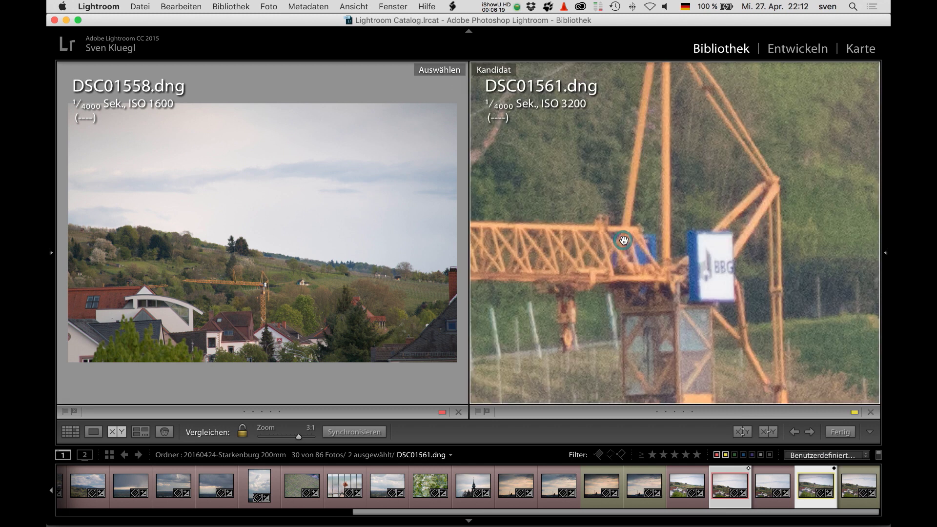
left_click(649, 274)
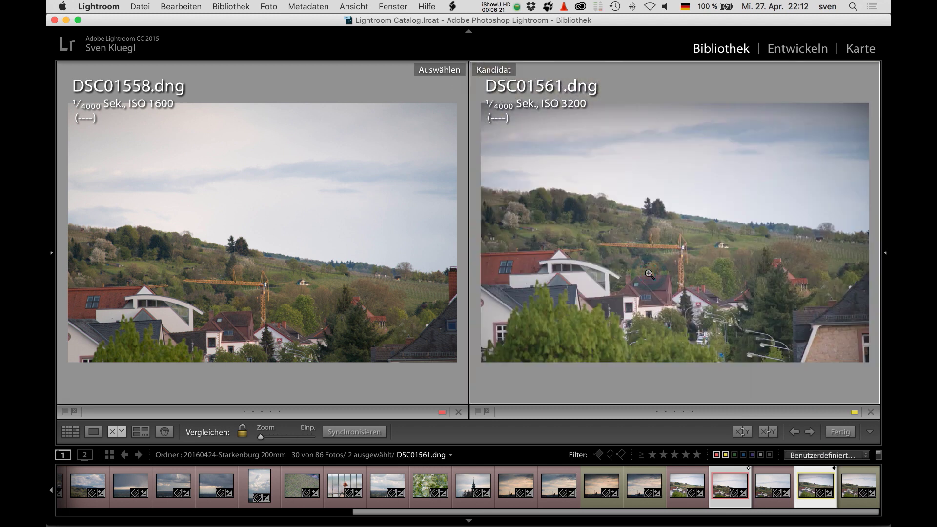